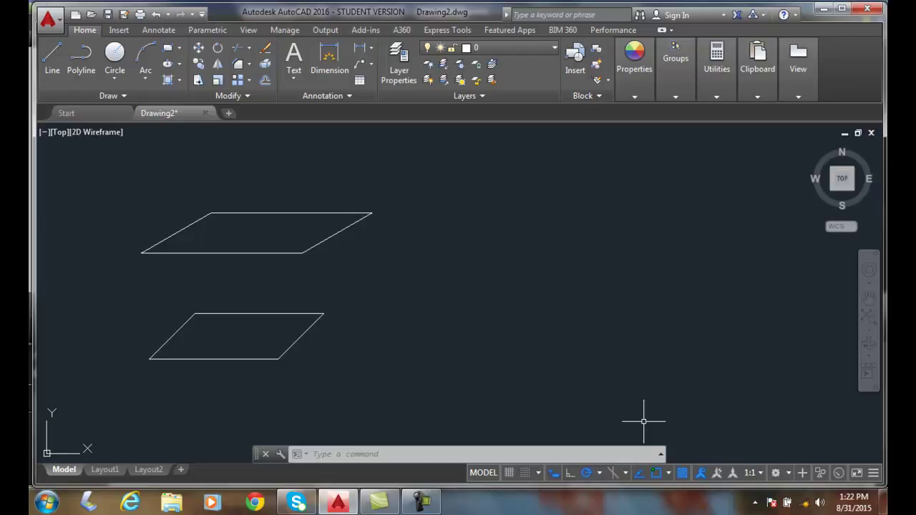
# Change the polar tracking angle increment to 30° (30, 60, 90, 120…).
pyautogui.rightClick(585, 478)
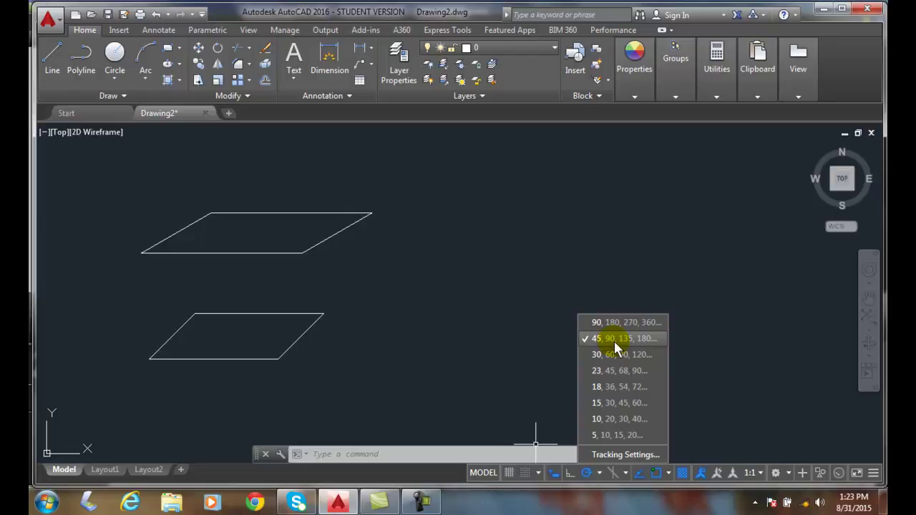
pyautogui.click(595, 355)
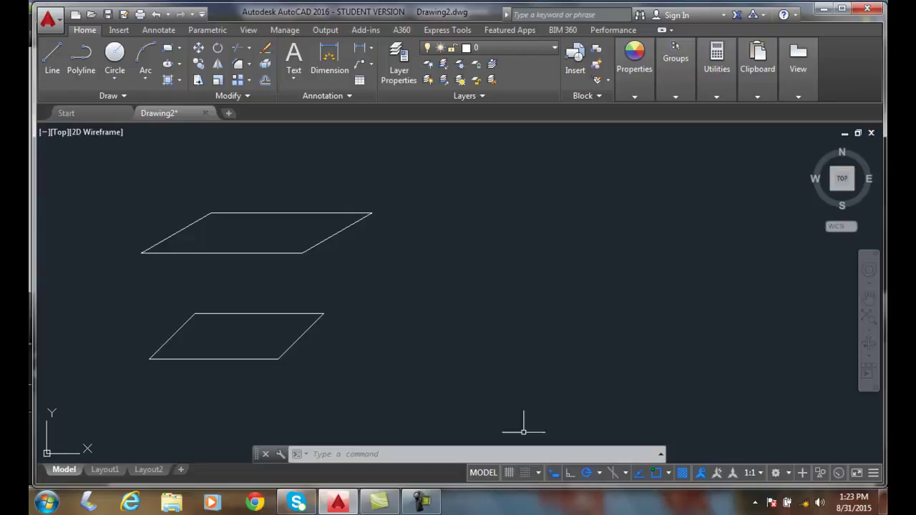
# Turn snap on with unequal X/Y spacing, PolarSnap type and a 0.5 polar distance.
pyautogui.rightClick(507, 473)
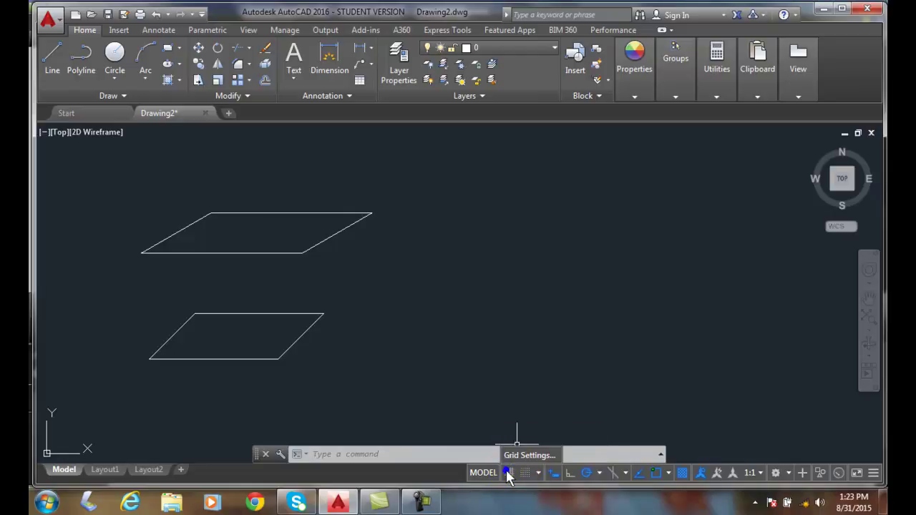
pyautogui.click(529, 456)
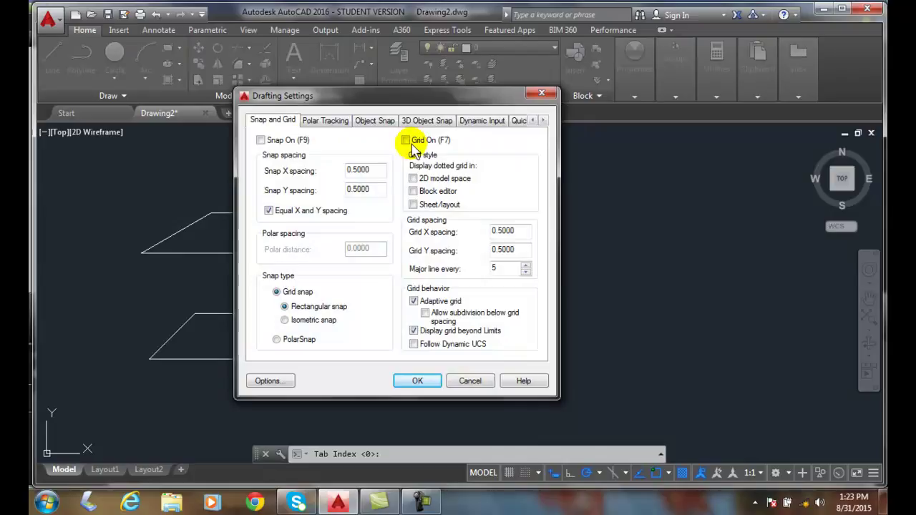
pyautogui.click(261, 141)
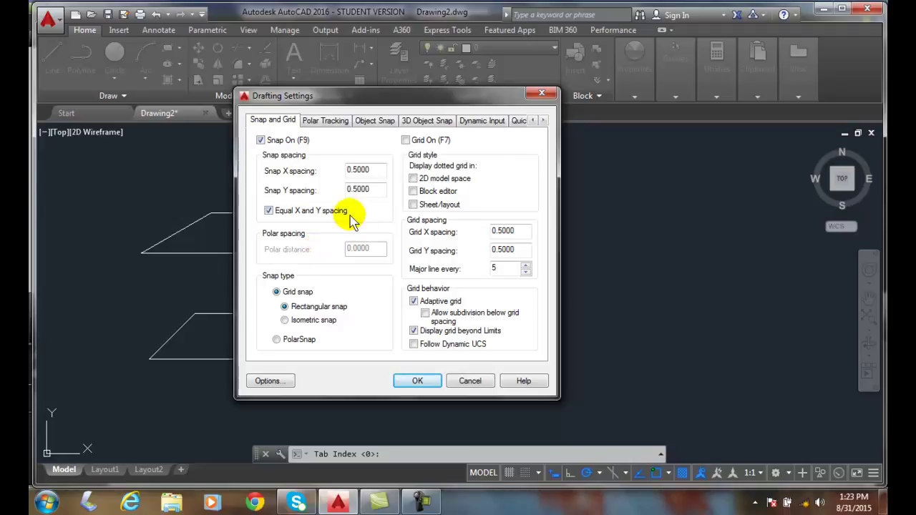
pyautogui.click(377, 171)
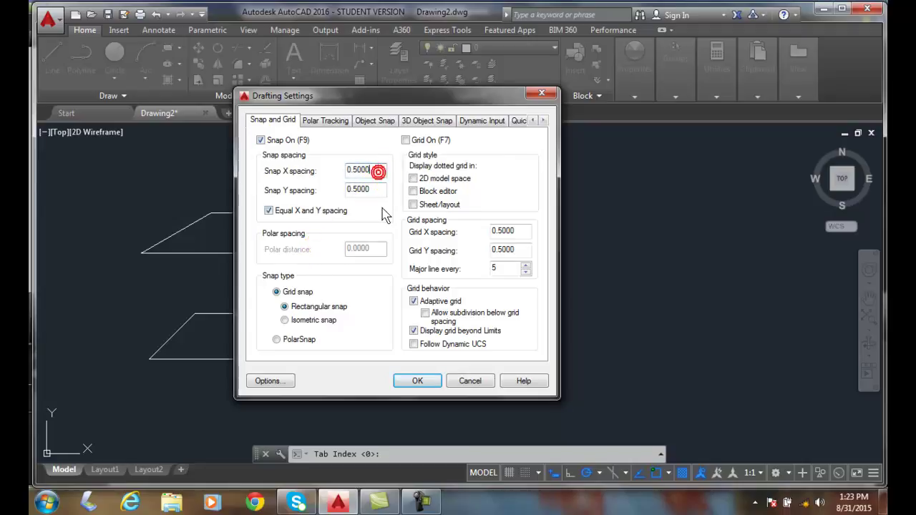
pyautogui.click(270, 213)
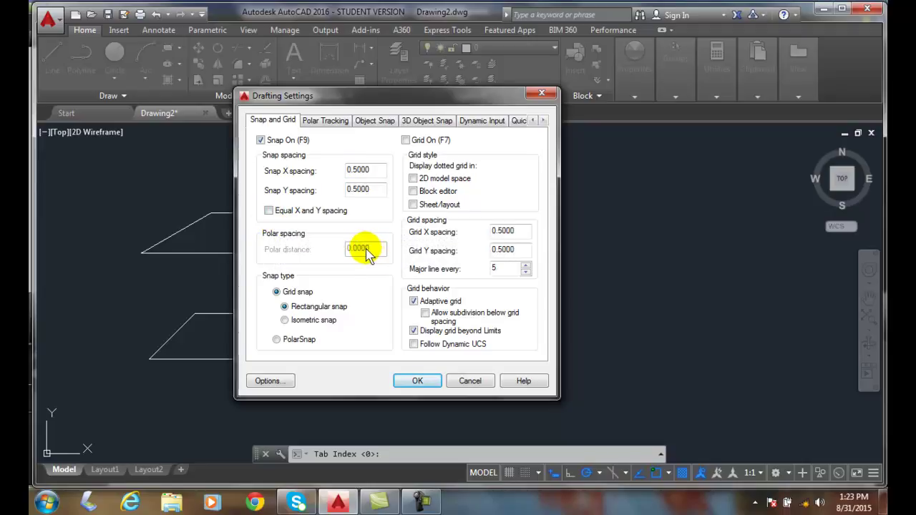
pyautogui.click(367, 255)
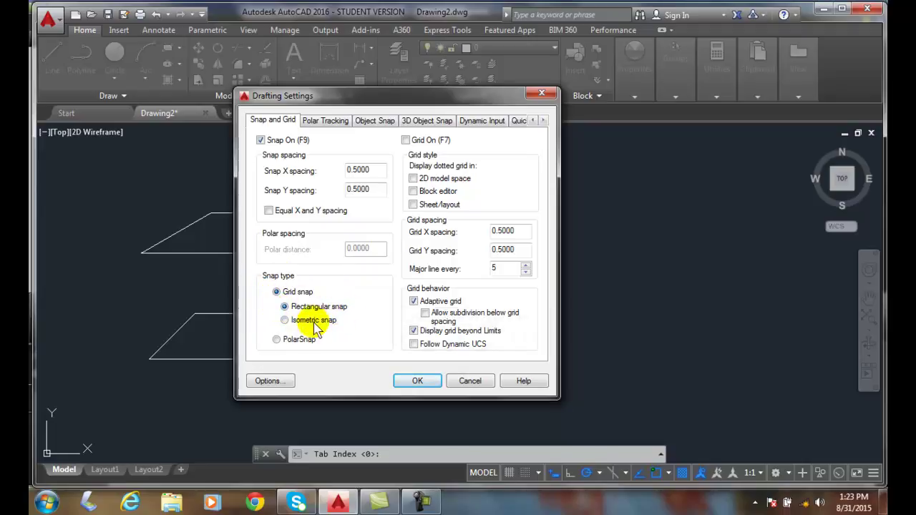
pyautogui.click(278, 341)
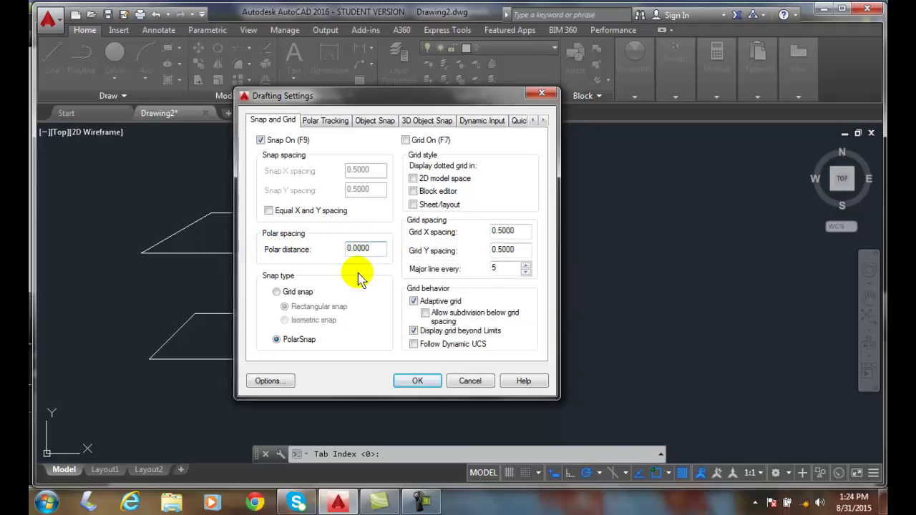
pyautogui.press('BackSpace')
pyautogui.write('5')
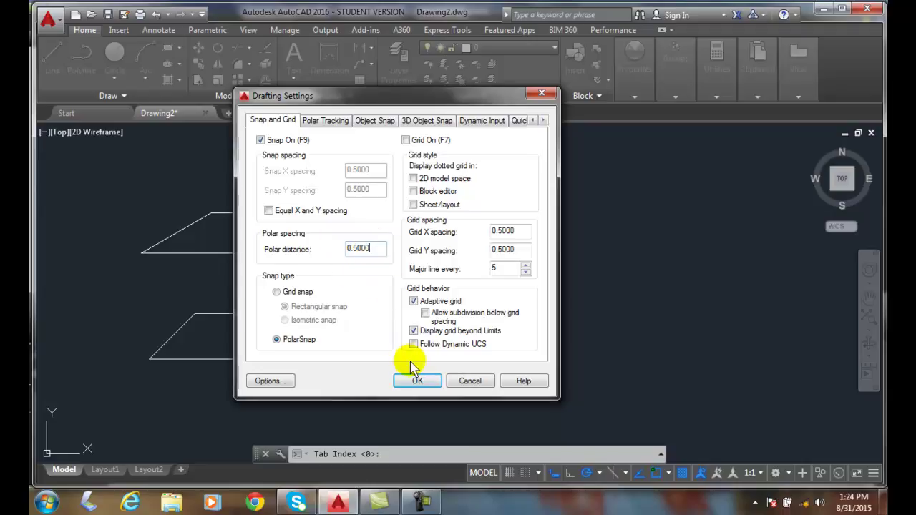
pyautogui.click(418, 381)
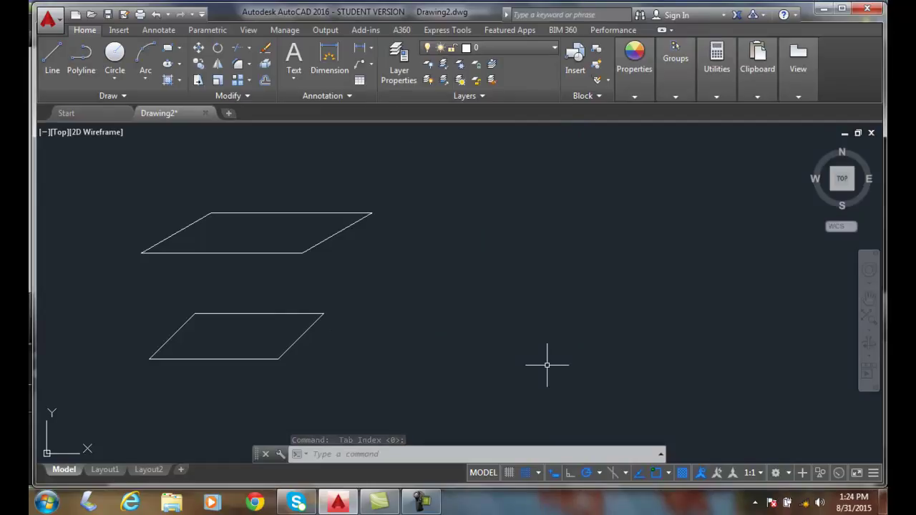
# Draw a parallelogram with 5-unit horizontal sides and 2.5-unit sides at 30° with lines.
pyautogui.click(51, 57)
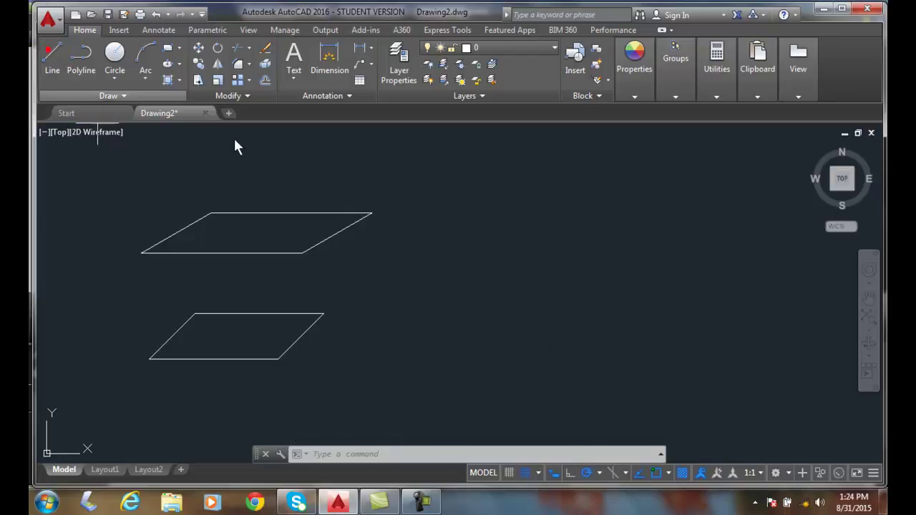
pyautogui.click(450, 253)
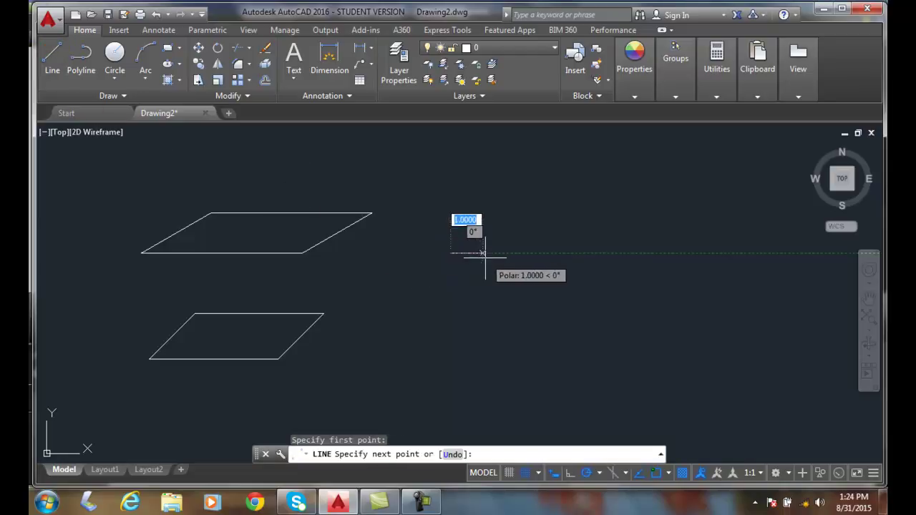
pyautogui.click(612, 252)
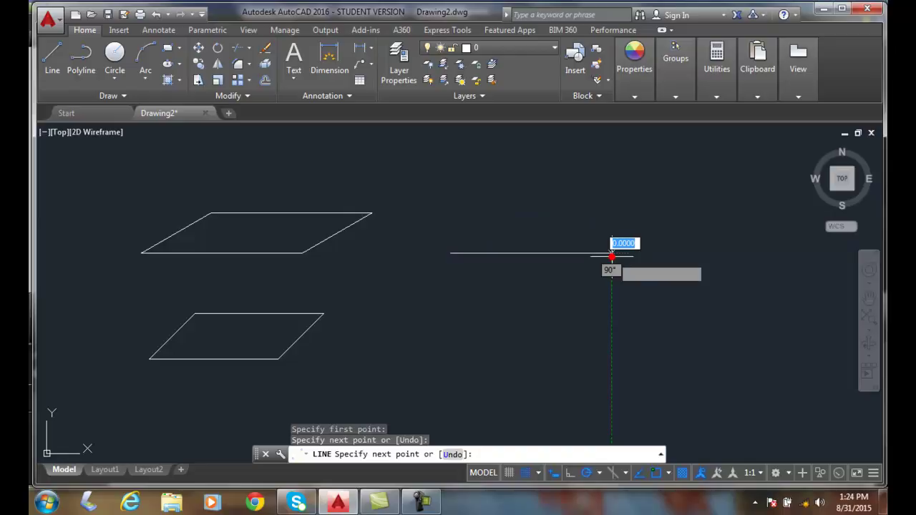
pyautogui.click(680, 213)
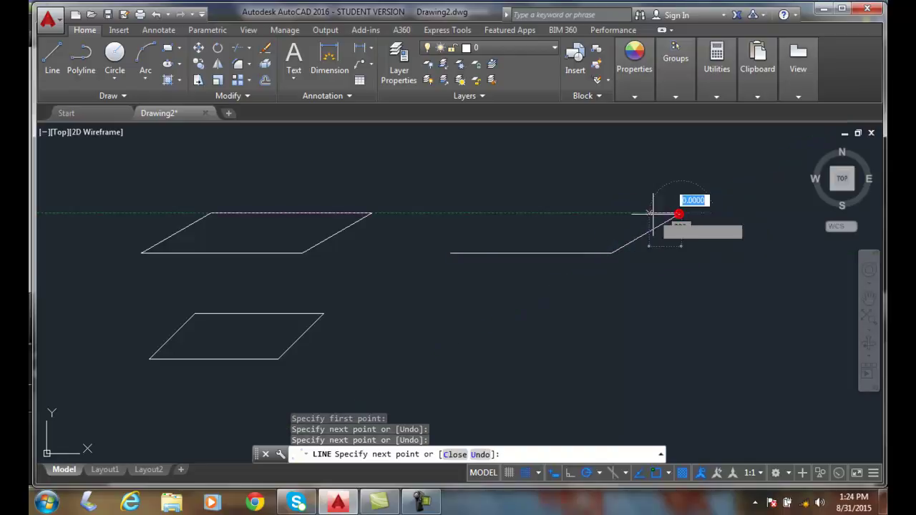
pyautogui.click(521, 212)
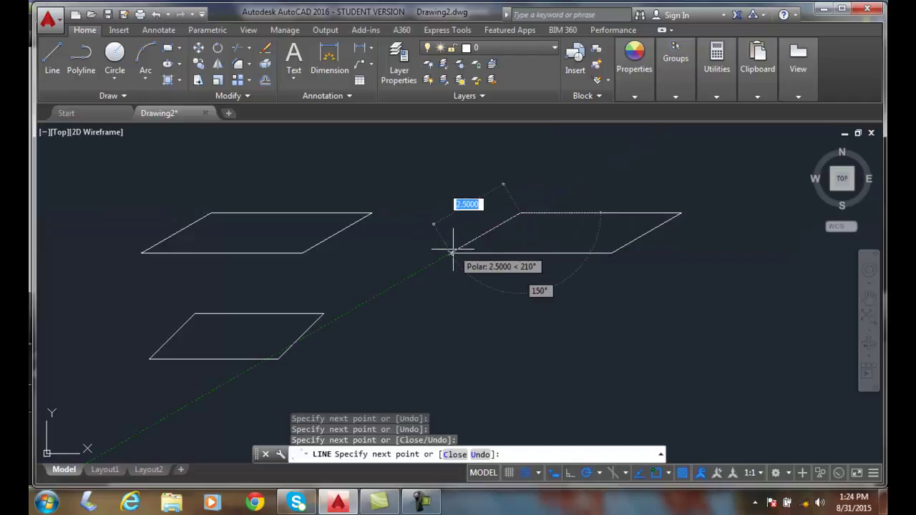
pyautogui.click(450, 253)
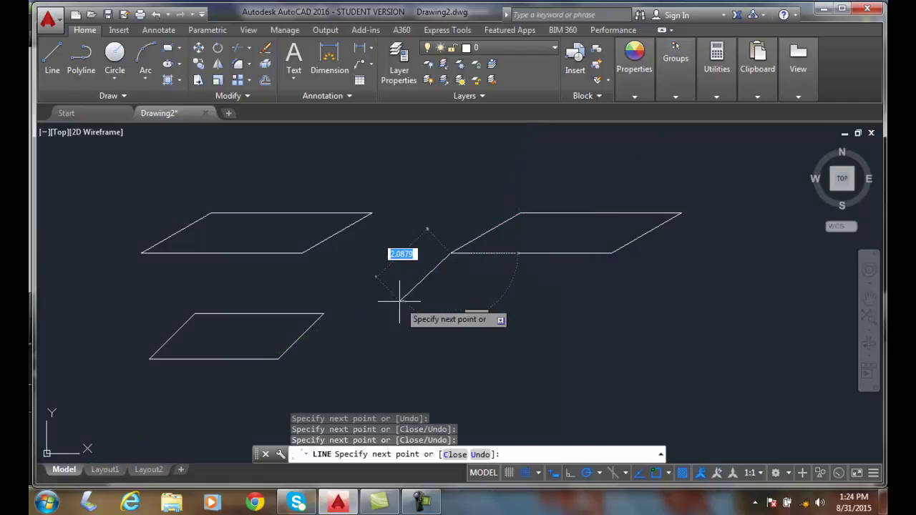
pyautogui.press('Return')
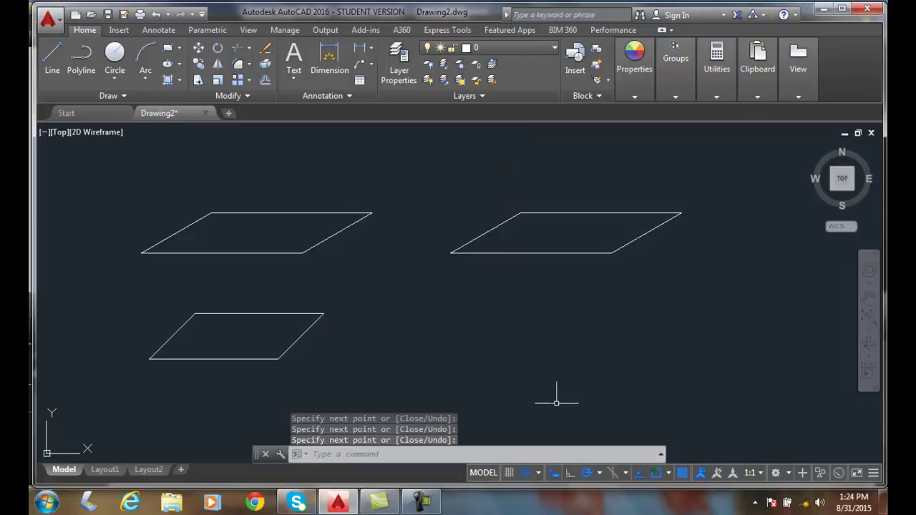
# Turn off dynamic input and switch polar tracking to 45° increments, cancelling a trial line.
pyautogui.click(639, 478)
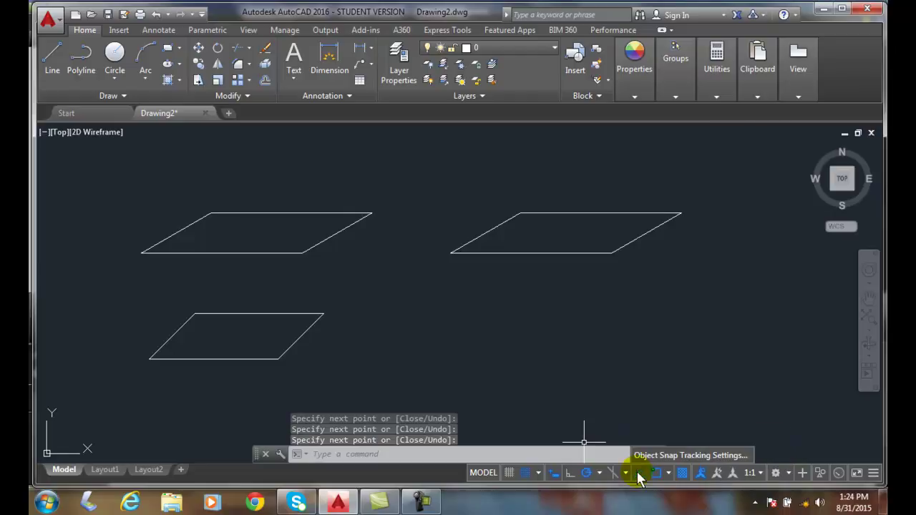
pyautogui.click(554, 474)
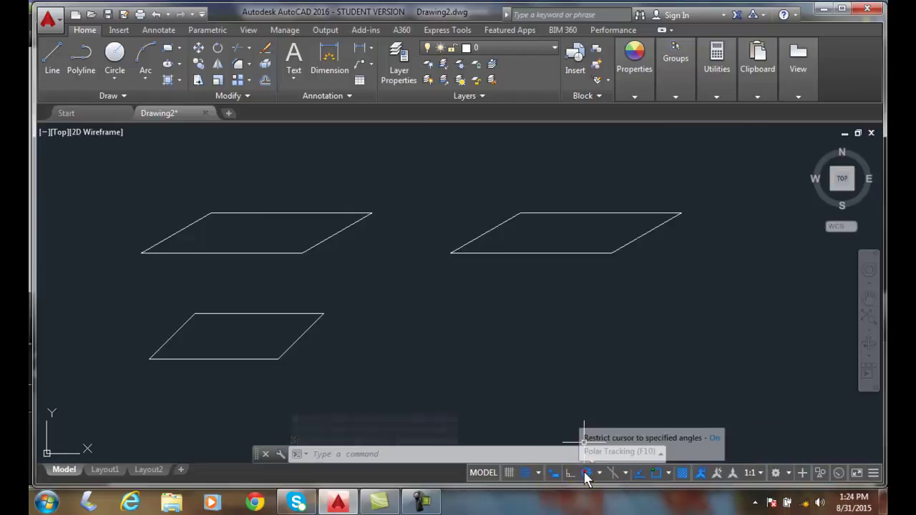
pyautogui.click(586, 474)
pyautogui.click(586, 474)
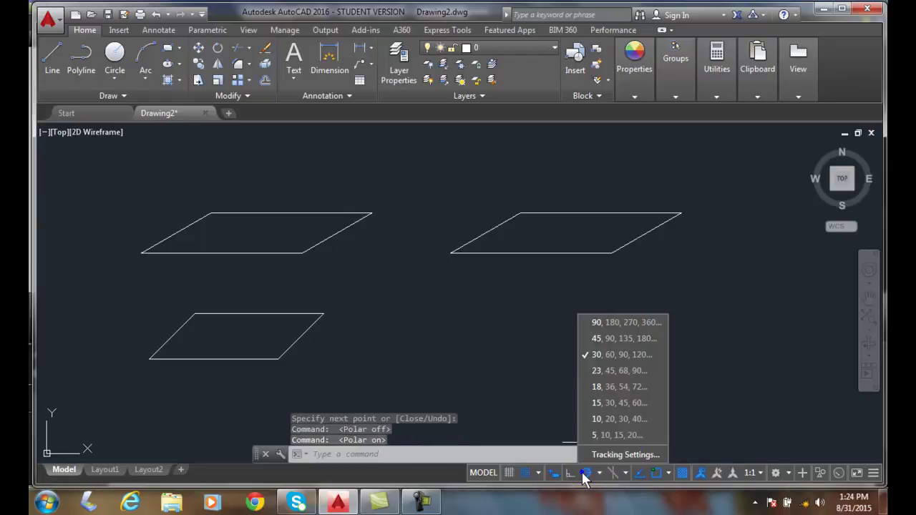
pyautogui.rightClick(584, 474)
pyautogui.click(594, 339)
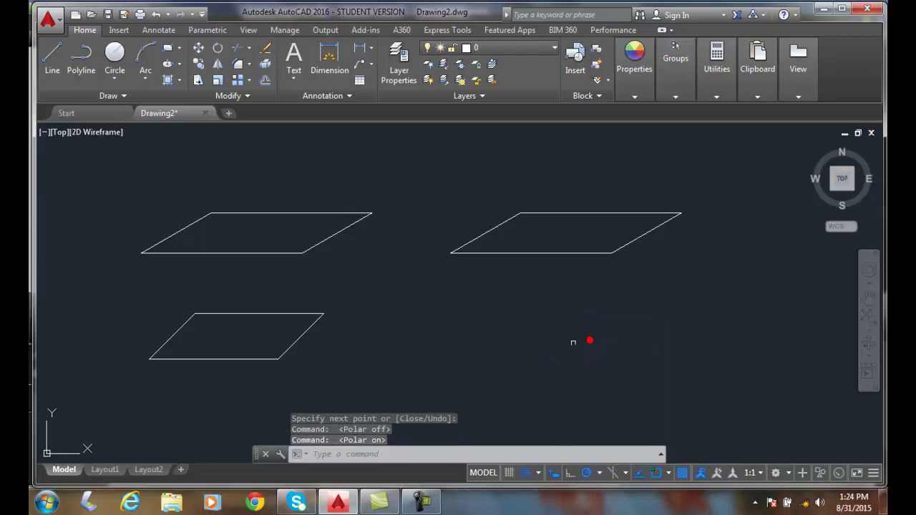
pyautogui.click(51, 57)
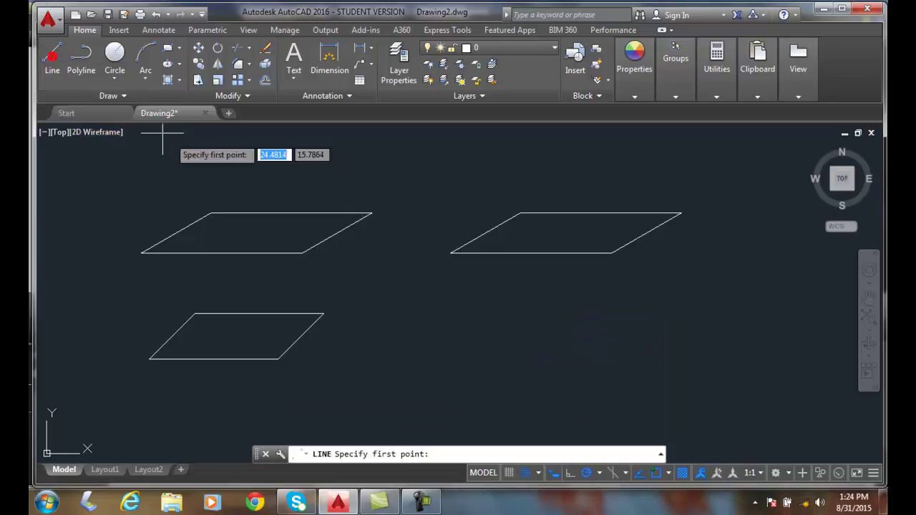
pyautogui.click(438, 360)
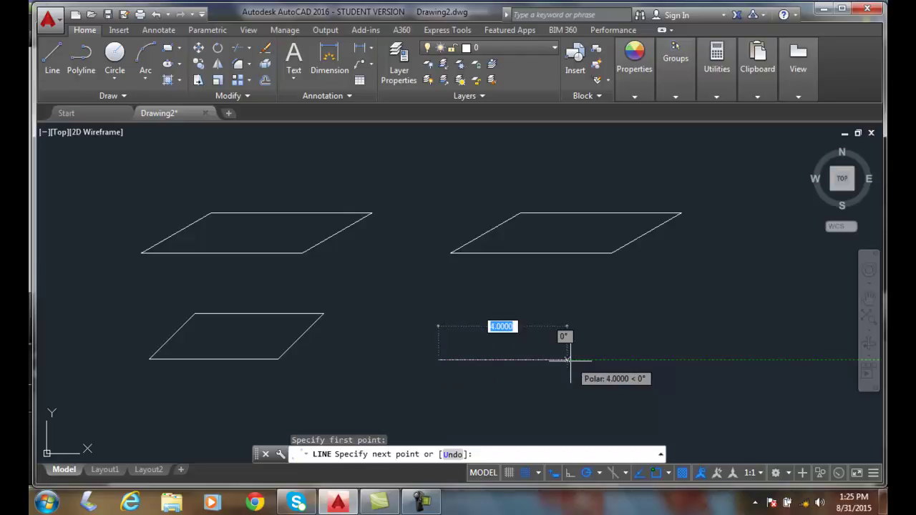
pyautogui.press('Escape')
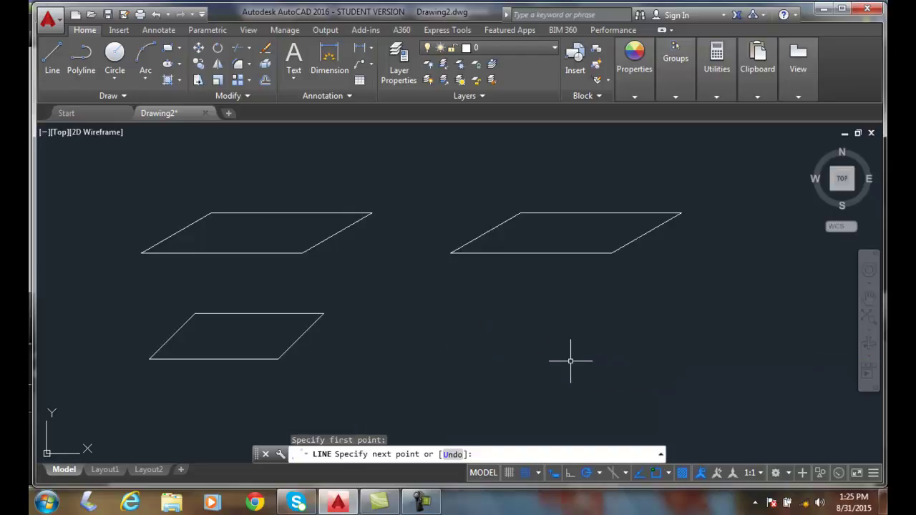
# Change the PolarSnap polar distance from 0.5 to 1.
pyautogui.click(536, 473)
pyautogui.click(539, 455)
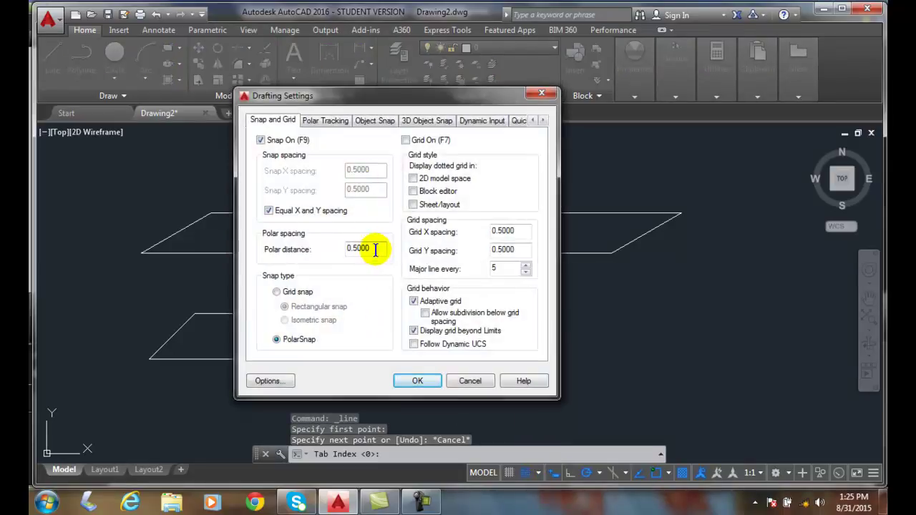
pyautogui.doubleClick(369, 248)
pyautogui.write('1')
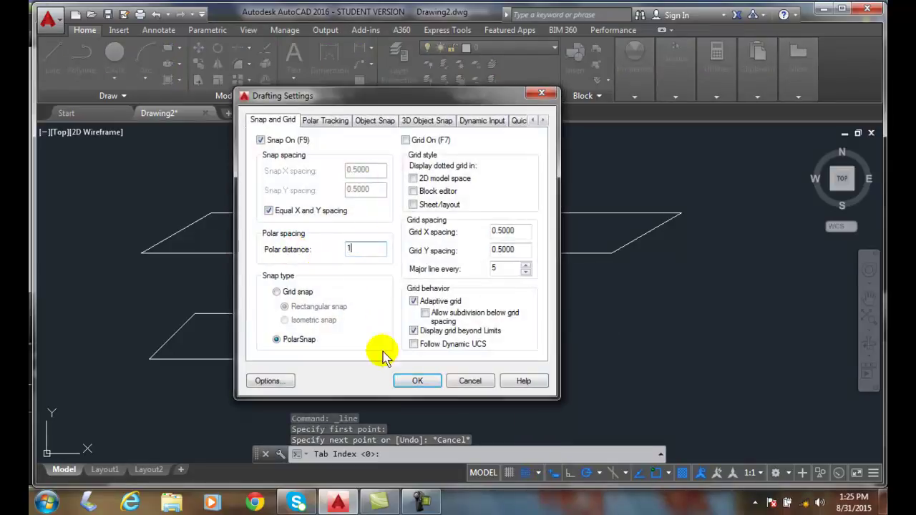
pyautogui.click(428, 380)
pyautogui.click(52, 57)
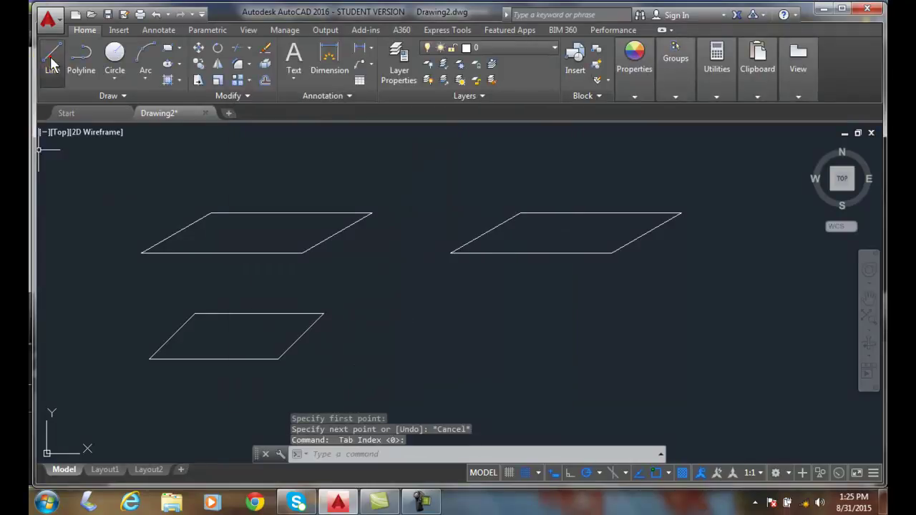
# Draw a lower-right parallelogram with 4-unit horizontal edges and 2-unit sides at 45°.
pyautogui.click(435, 365)
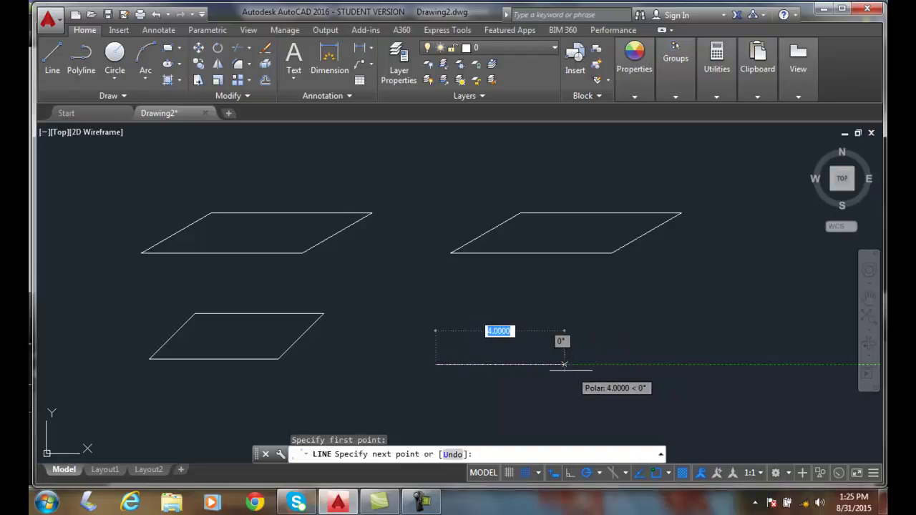
pyautogui.click(565, 365)
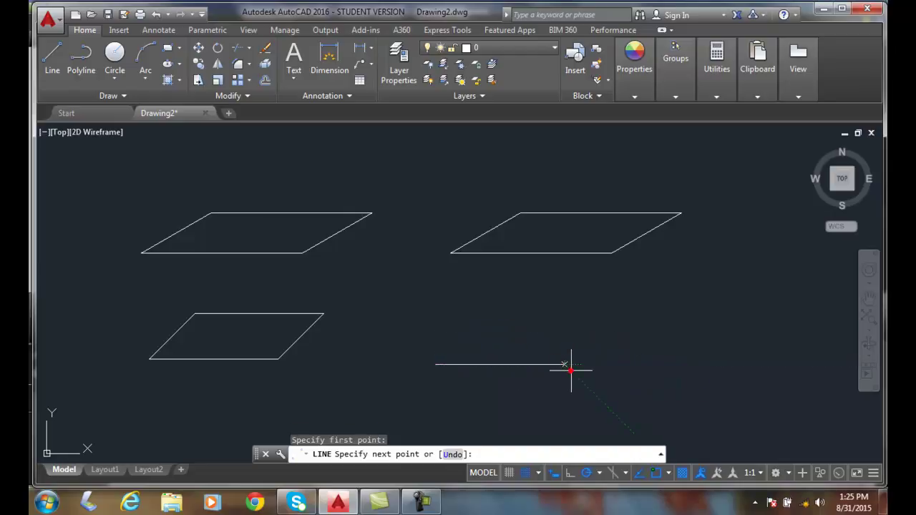
pyautogui.click(614, 317)
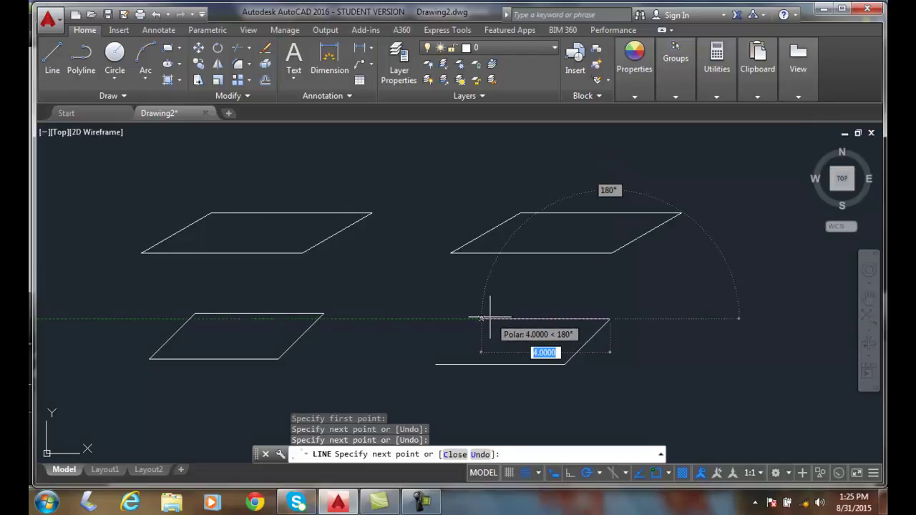
pyautogui.click(482, 318)
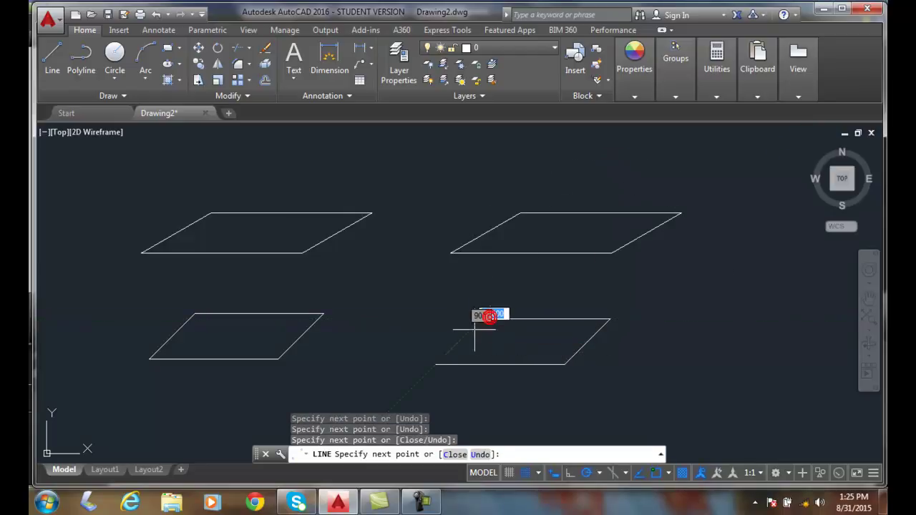
pyautogui.click(433, 365)
pyautogui.press('Return')
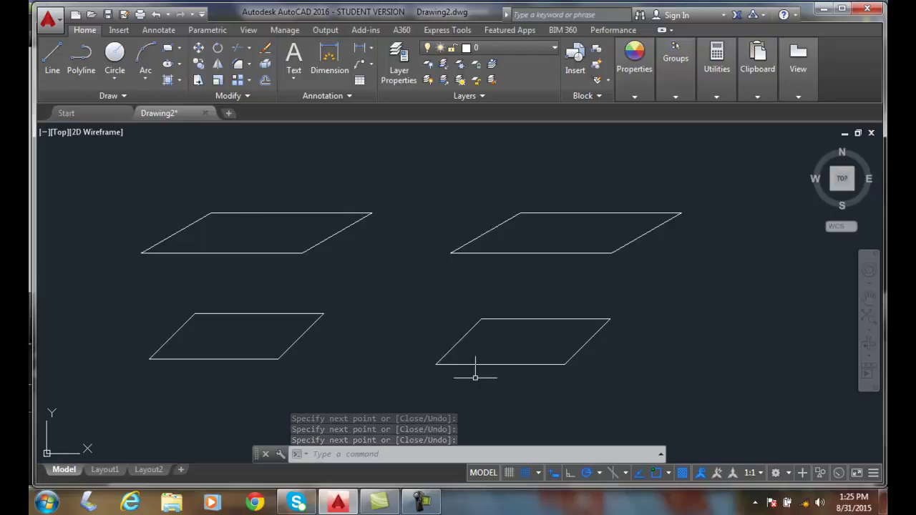
# Switch the snap type from PolarSnap back to rectangular Grid snap in Snap Settings.
pyautogui.rightClick(523, 474)
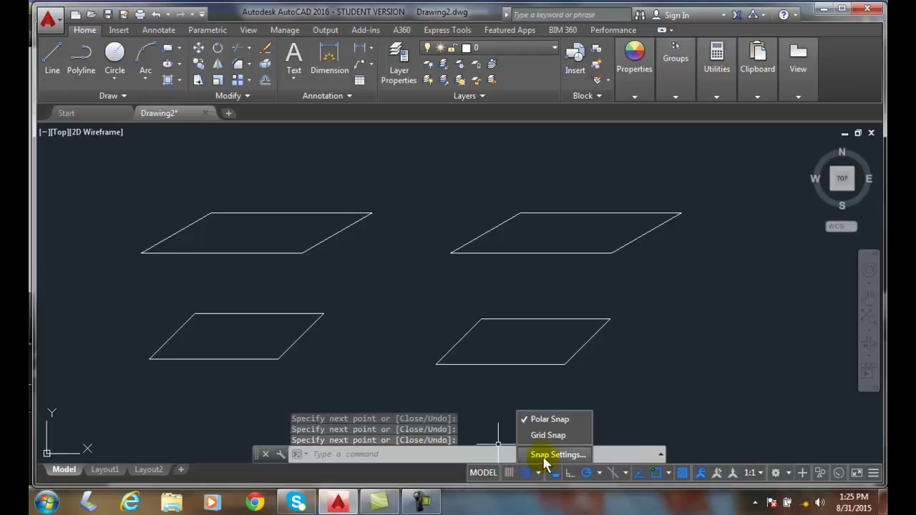
pyautogui.click(544, 456)
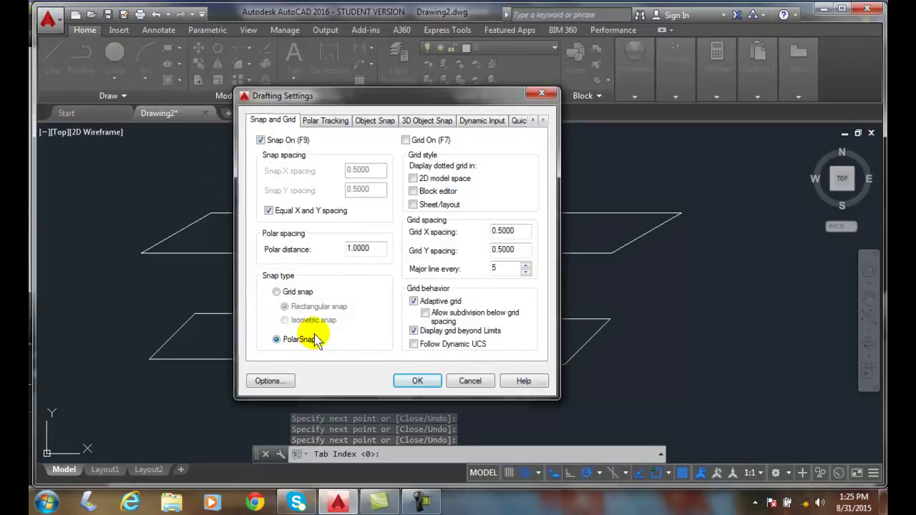
pyautogui.moveTo(358, 254)
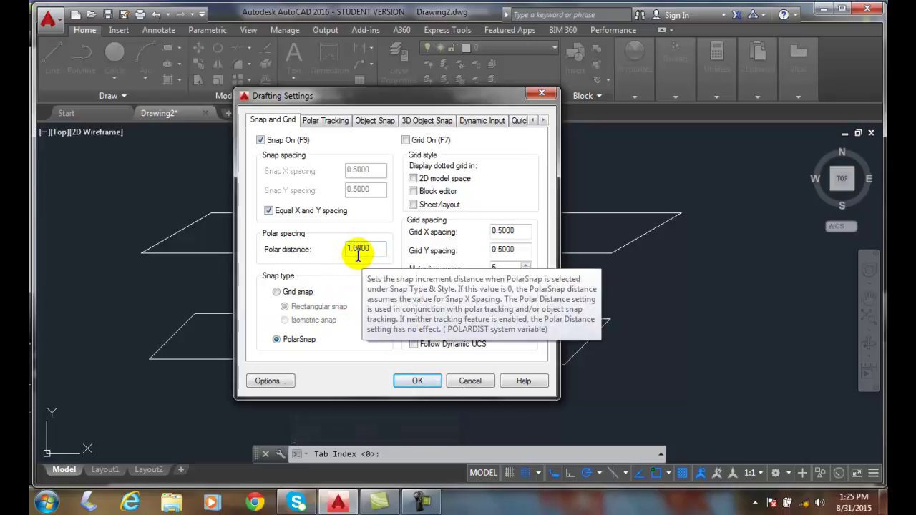
pyautogui.moveTo(373, 295)
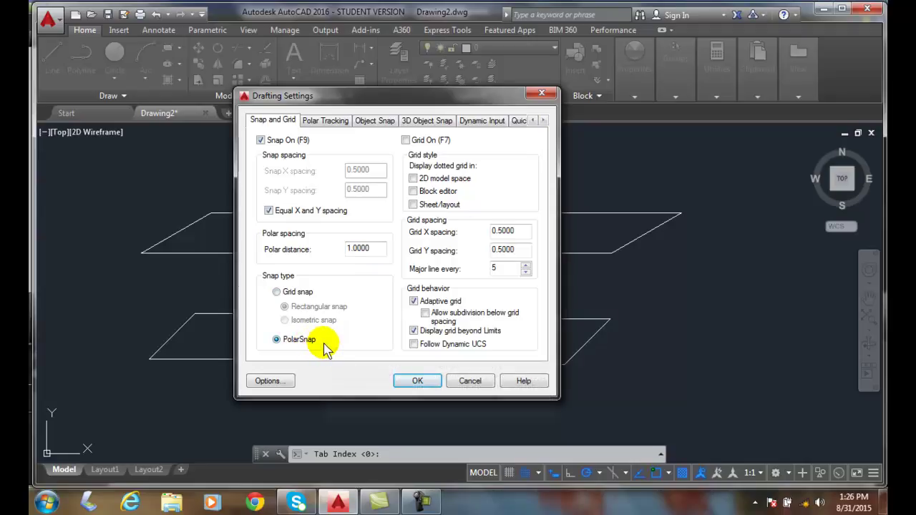
pyautogui.click(277, 293)
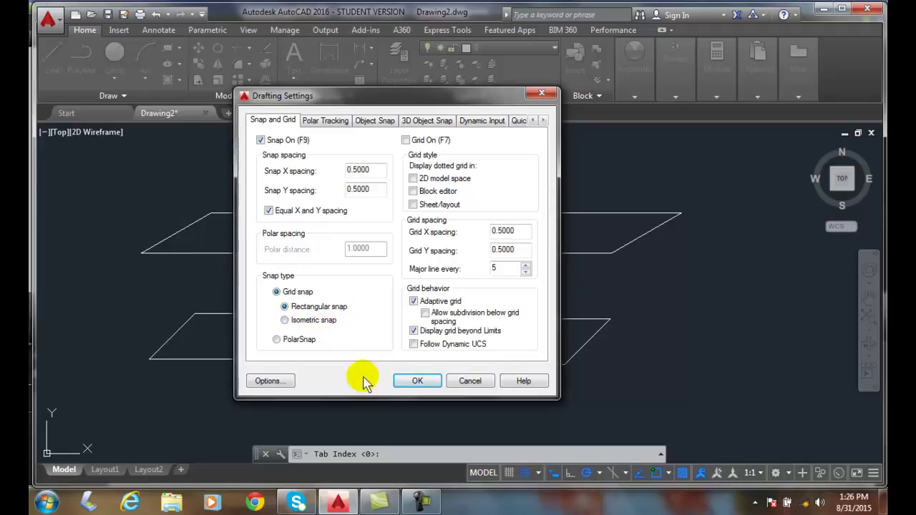
pyautogui.click(418, 382)
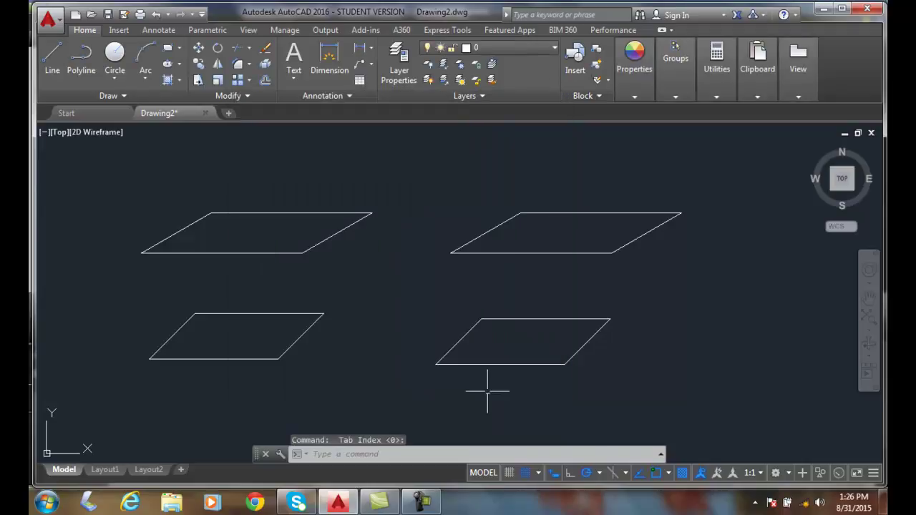